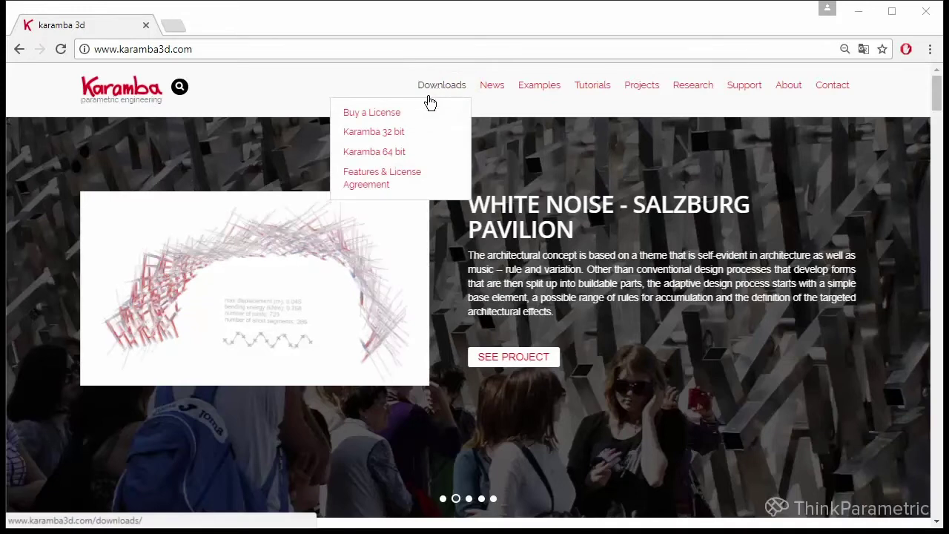
Open the Karamba 64 bit download page and submit the captcha's three shirt pictures.
click(377, 152)
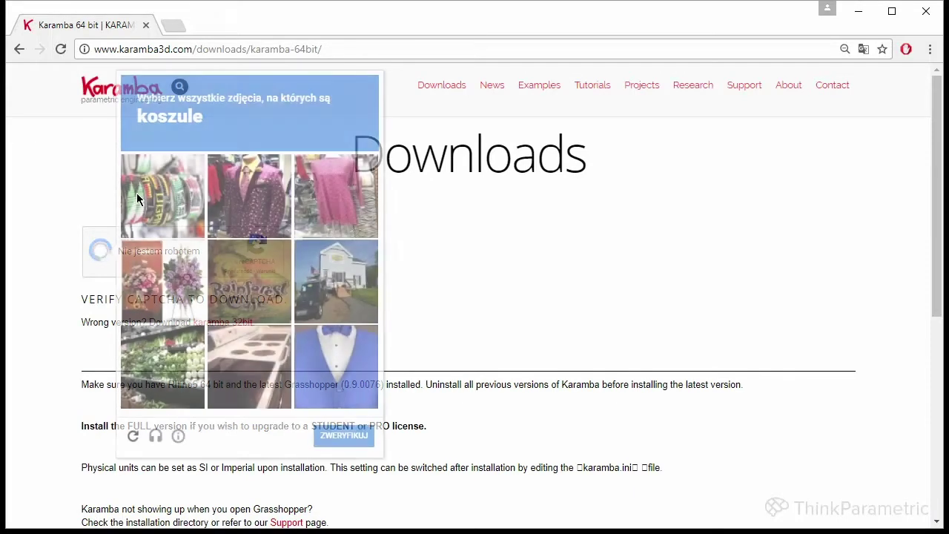
click(236, 184)
click(335, 197)
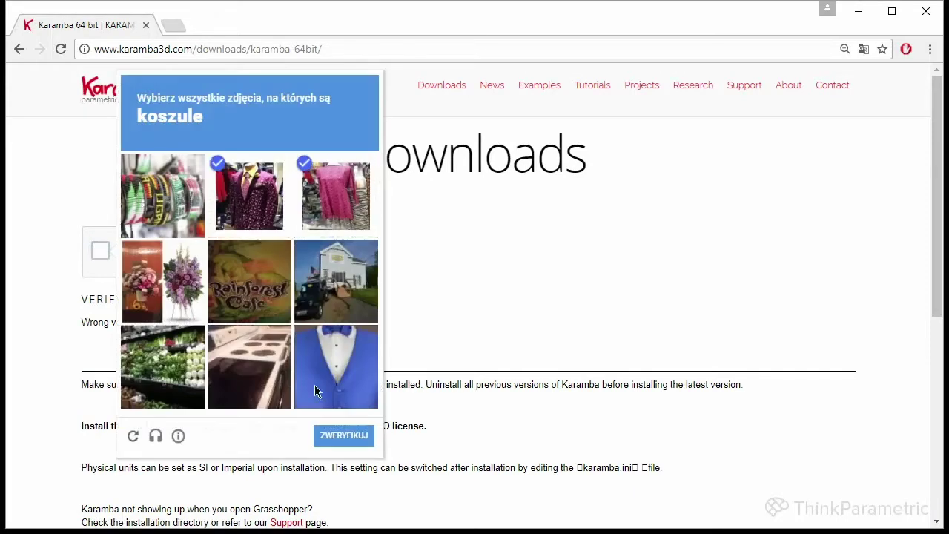
click(345, 364)
click(354, 443)
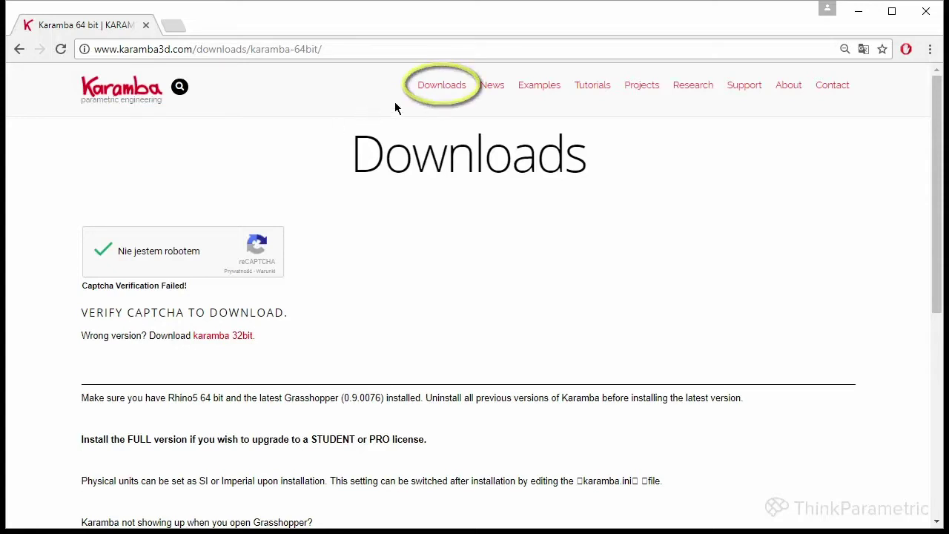
Open Features & License Agreement and scroll the Free/Trial/Student/Pro comparison table.
mouse_move(442, 84)
click(394, 181)
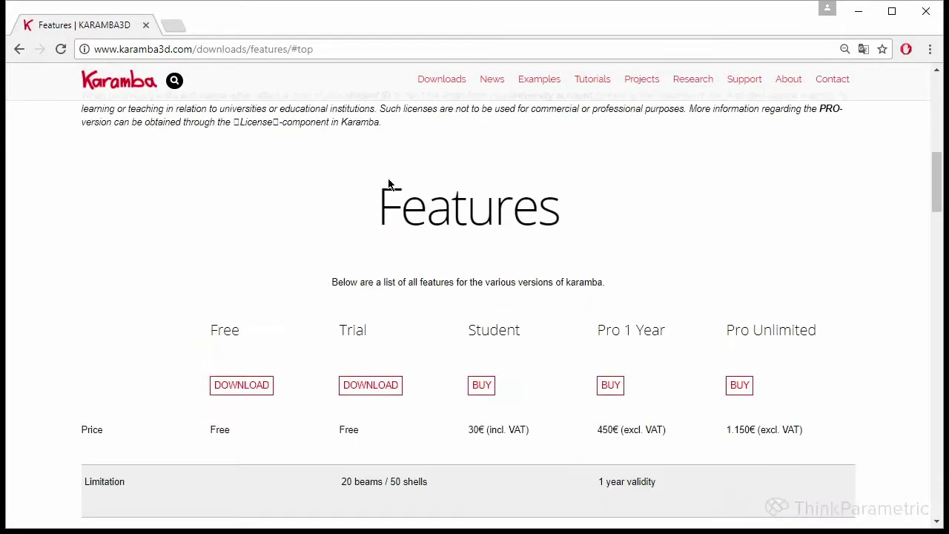
scroll(226, 235, down, 1)
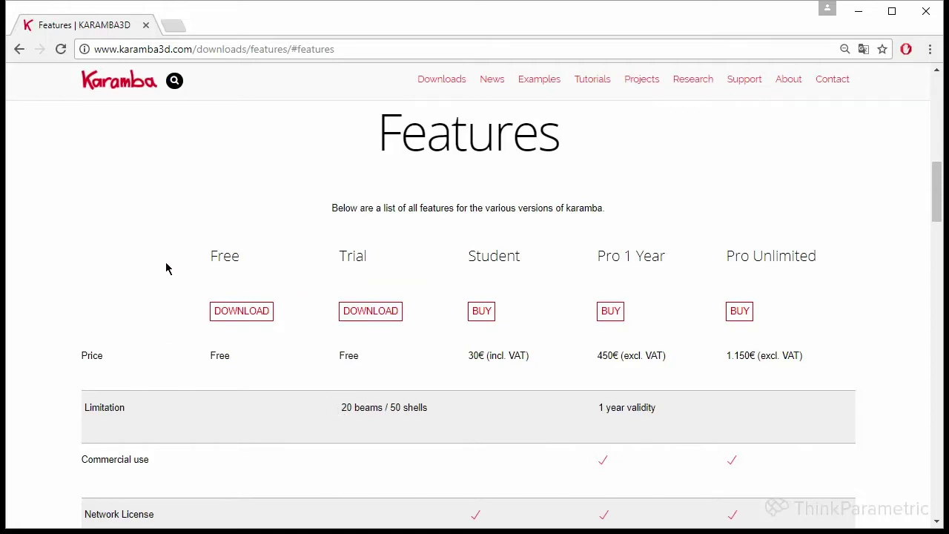
scroll(196, 309, down, 1)
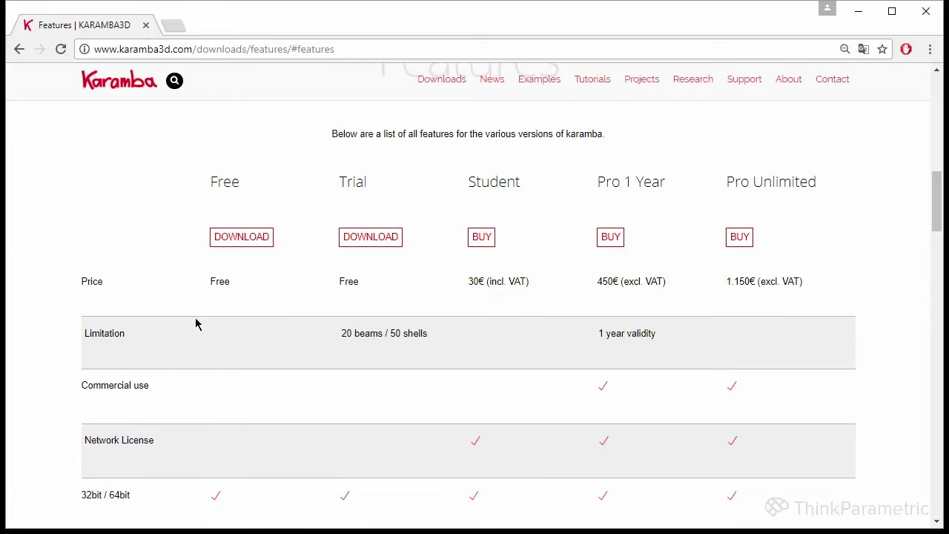
scroll(196, 319, down, 2)
scroll(202, 250, down, 1)
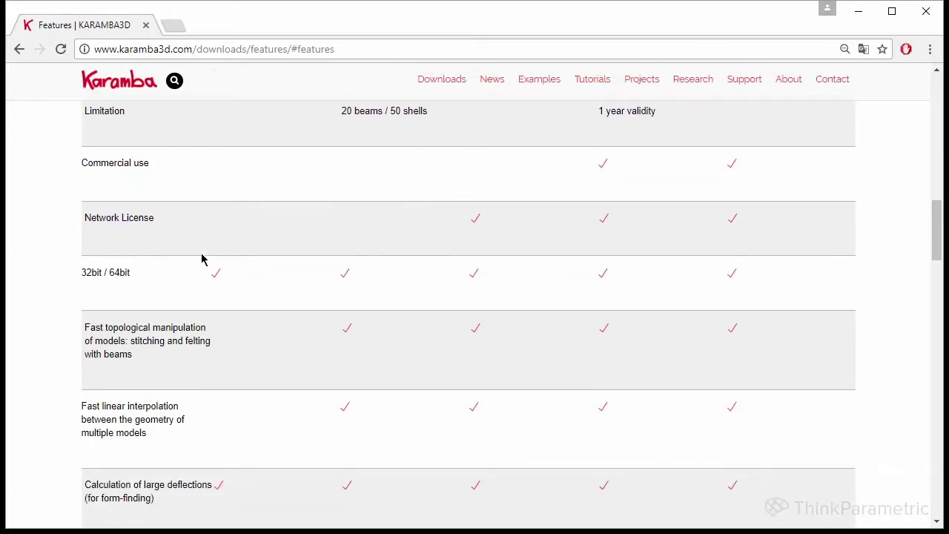
scroll(206, 341, down, 1)
scroll(208, 352, down, 1)
scroll(207, 354, down, 1)
scroll(208, 355, down, 1)
scroll(207, 355, down, 1)
scroll(208, 356, down, 2)
scroll(208, 356, down, 1)
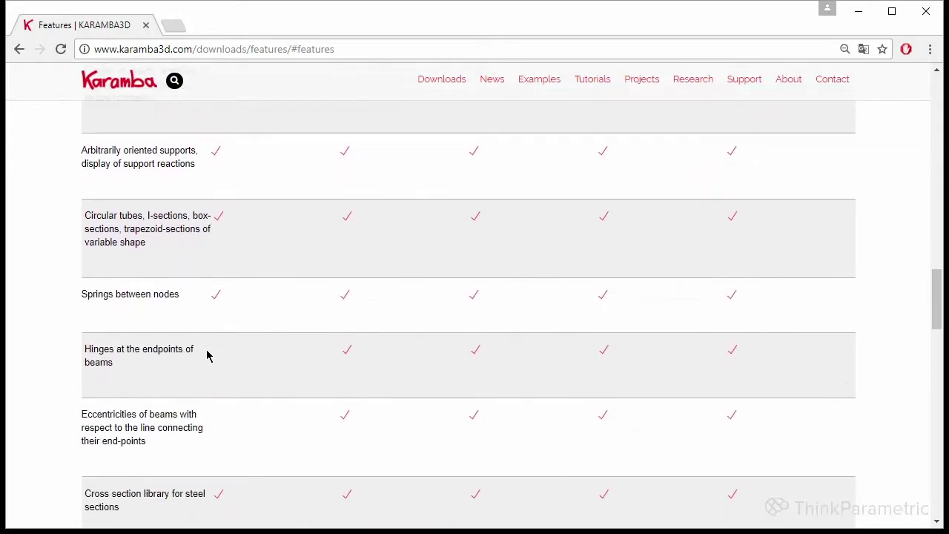
scroll(207, 355, down, 1)
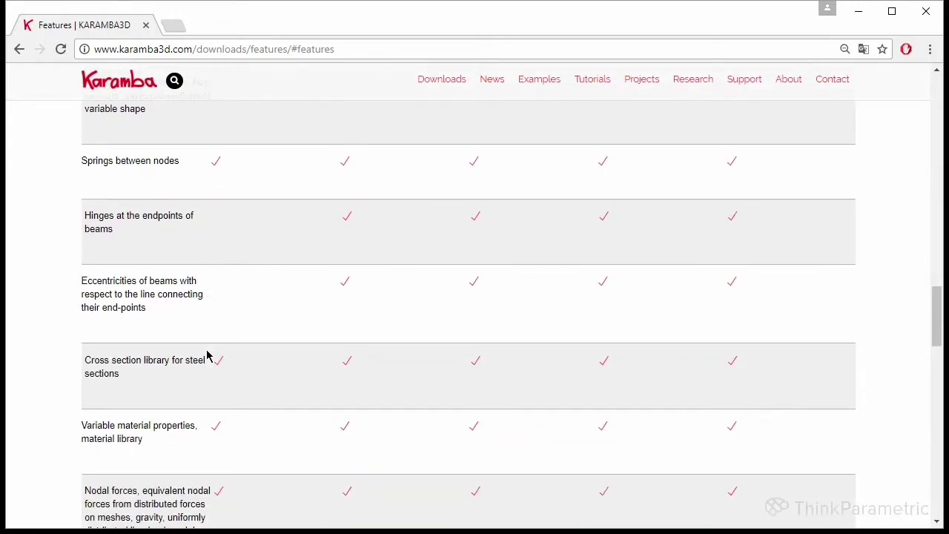
scroll(208, 355, down, 1)
scroll(207, 356, down, 1)
scroll(208, 356, down, 1)
scroll(208, 356, down, 1)
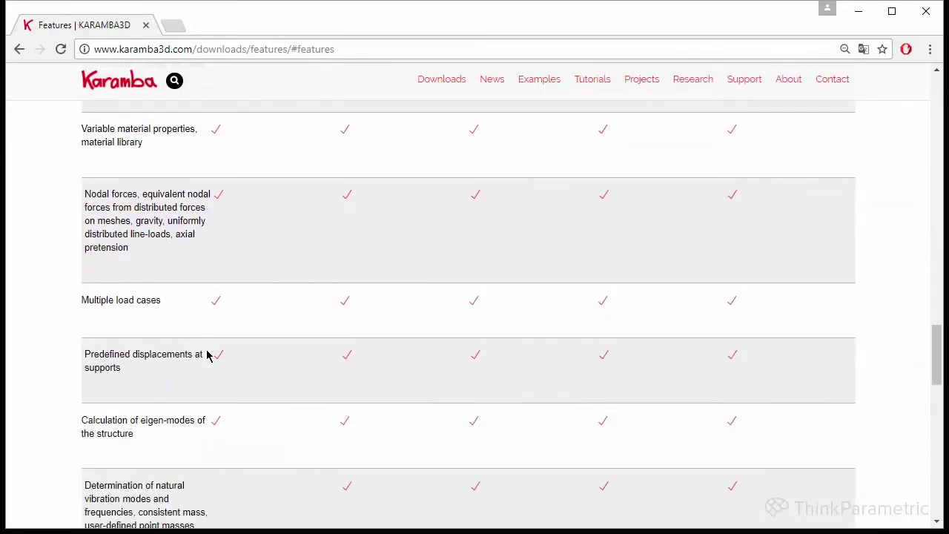
Scroll back to the top of the Karamba features page.
scroll(208, 356, up, 4)
scroll(207, 356, up, 2)
scroll(208, 356, up, 3)
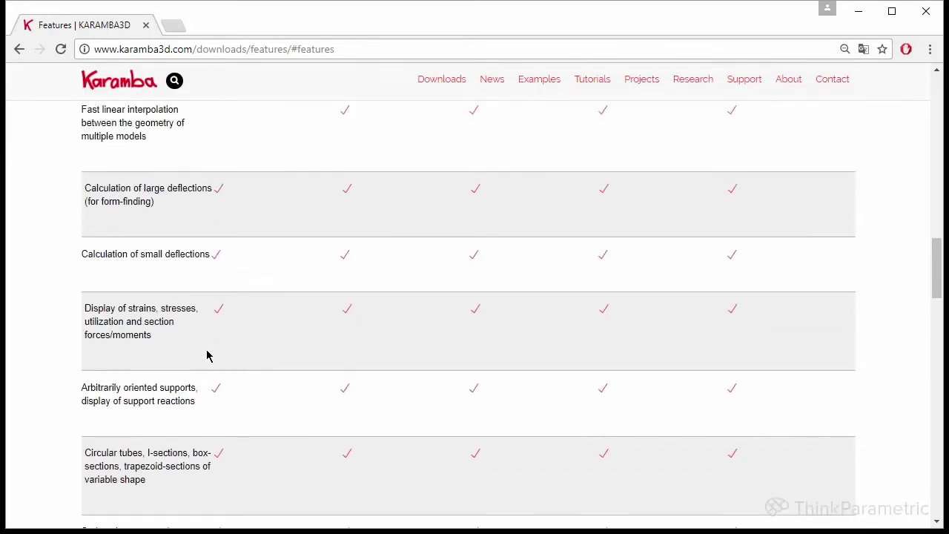
scroll(208, 356, up, 2)
scroll(208, 356, up, 3)
scroll(208, 356, up, 2)
scroll(207, 355, up, 1)
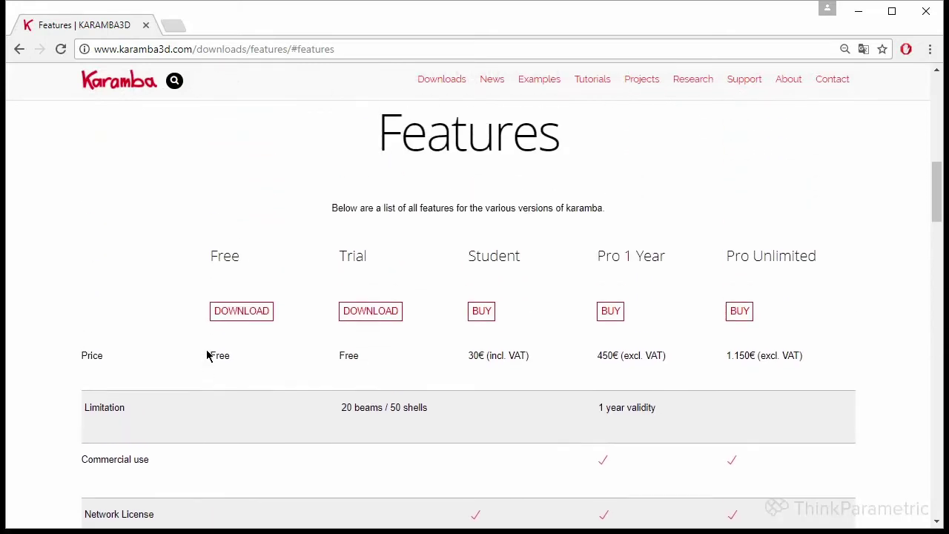
Launch the downloaded Karamba .msi installer from the Downloads folder in File Explorer.
key(super+e)
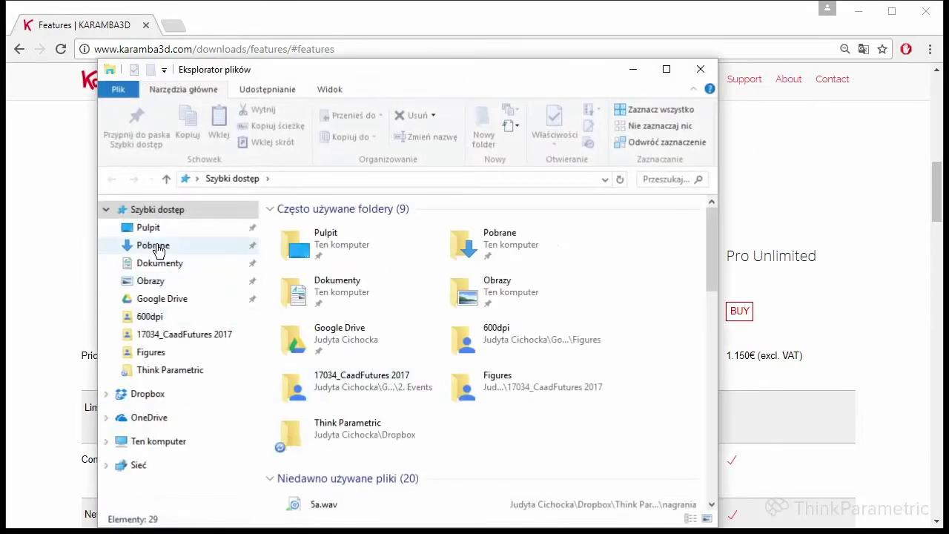
click(152, 246)
double_click(366, 226)
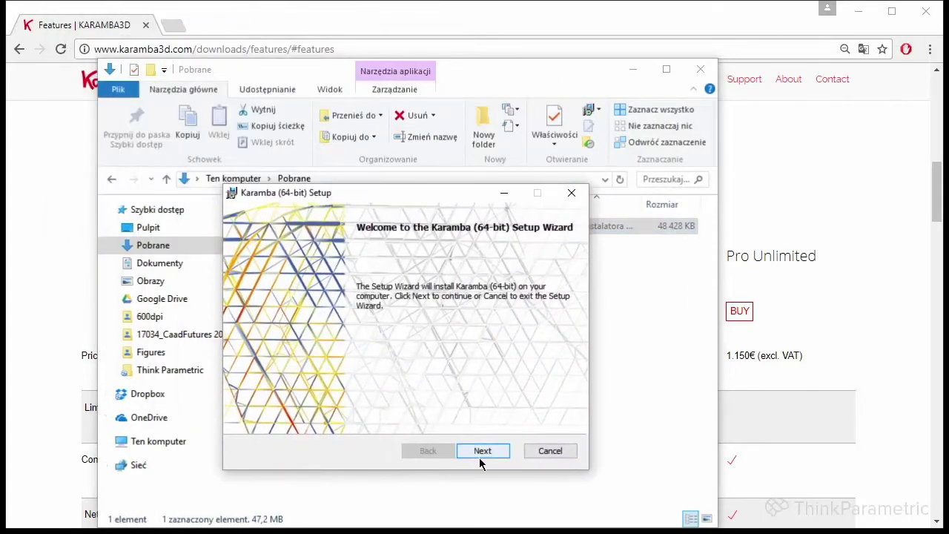
Install the FREE Karamba version with SI units, accepting the license agreement.
click(481, 452)
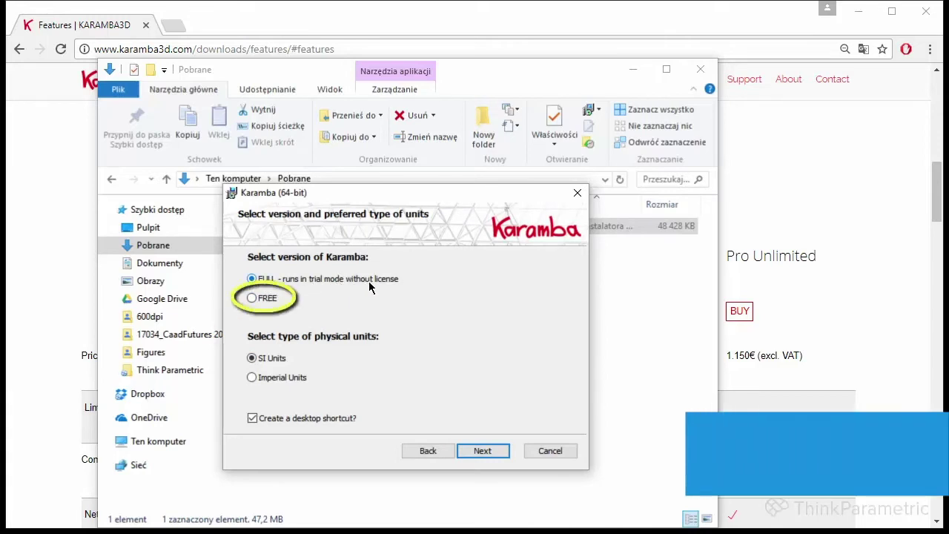
click(268, 300)
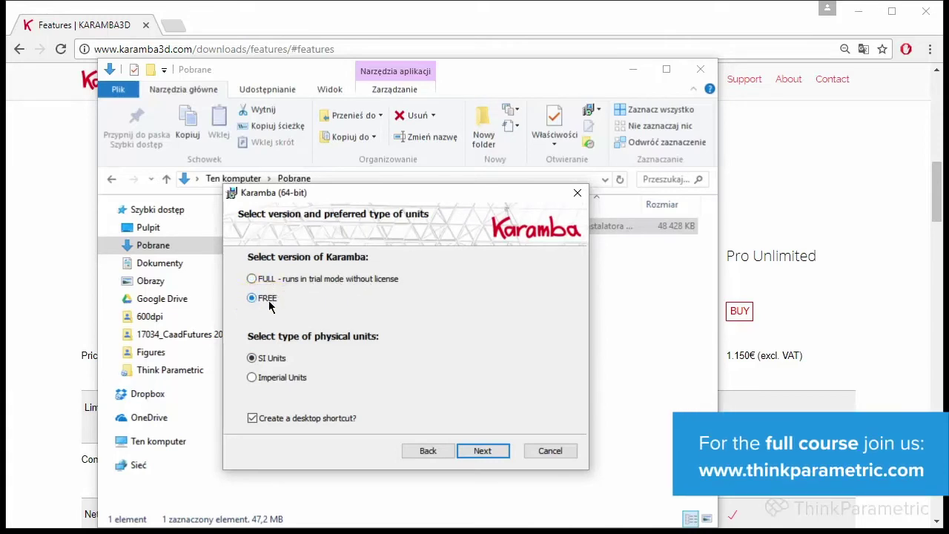
click(488, 455)
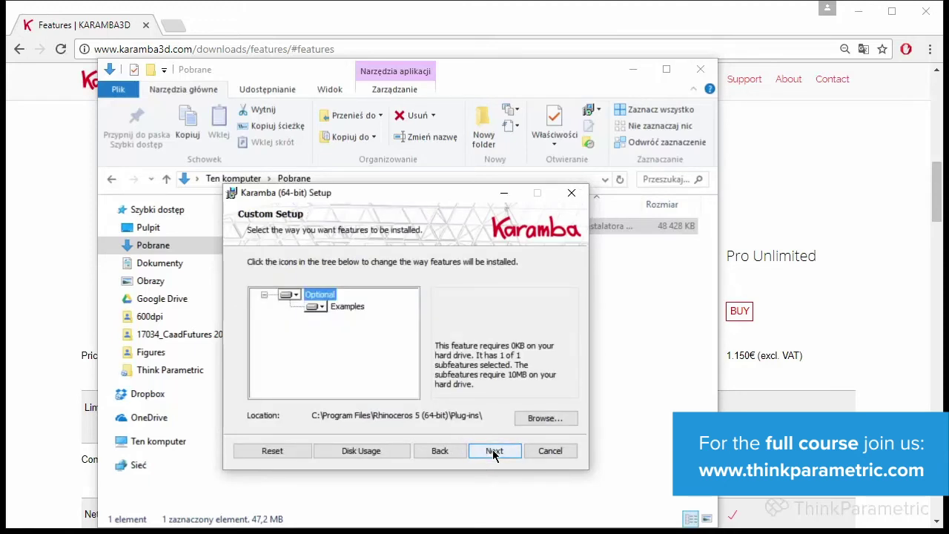
click(493, 454)
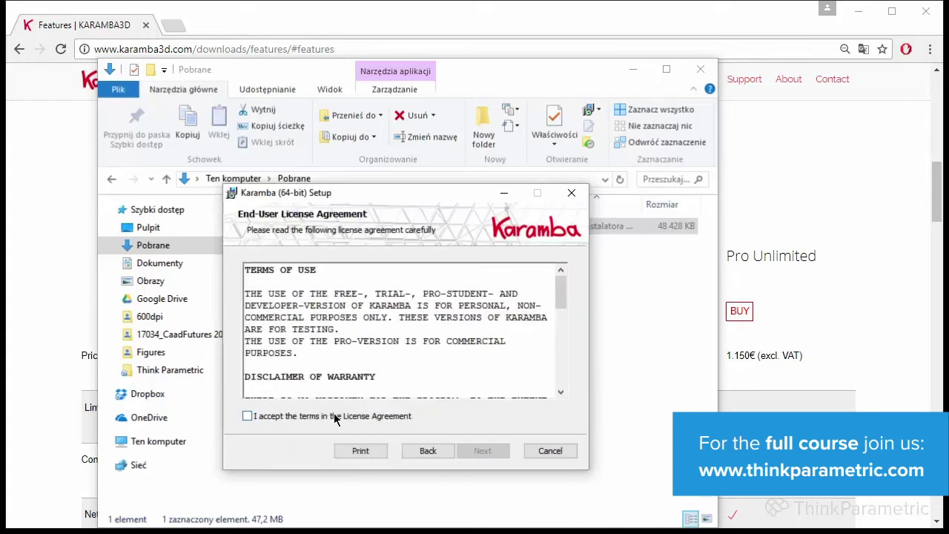
click(247, 416)
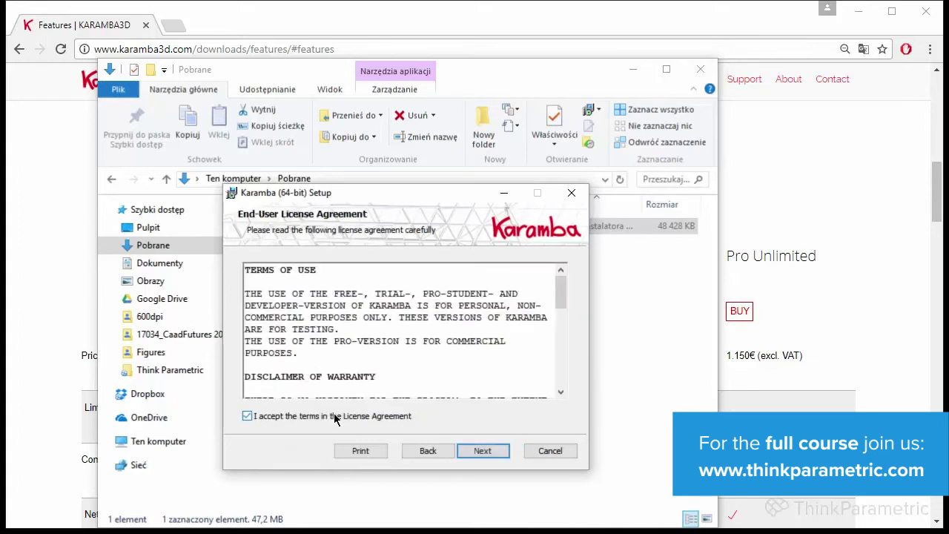
click(474, 454)
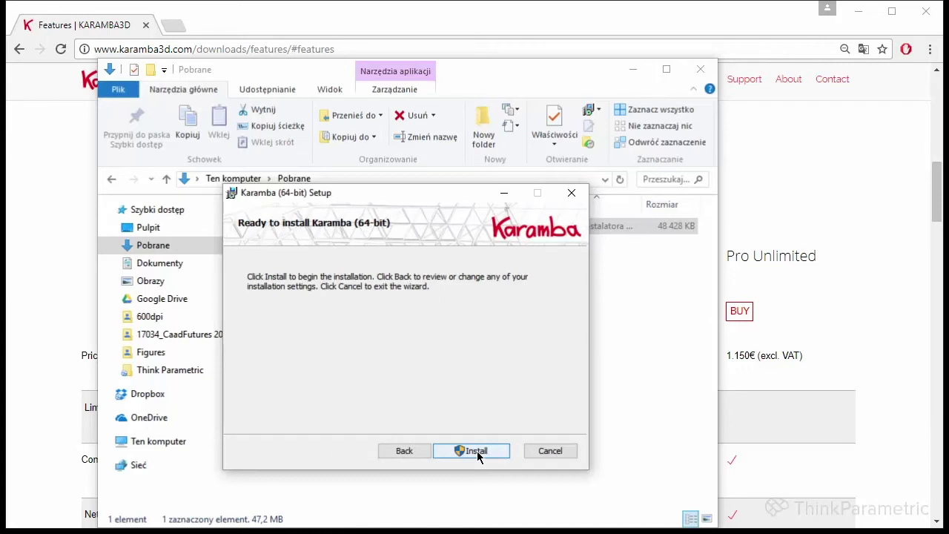
click(476, 454)
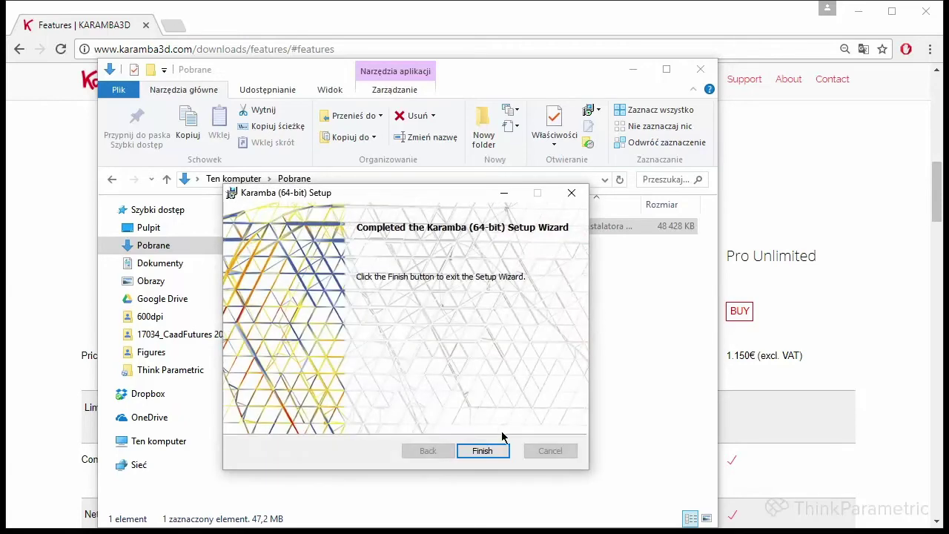
click(497, 451)
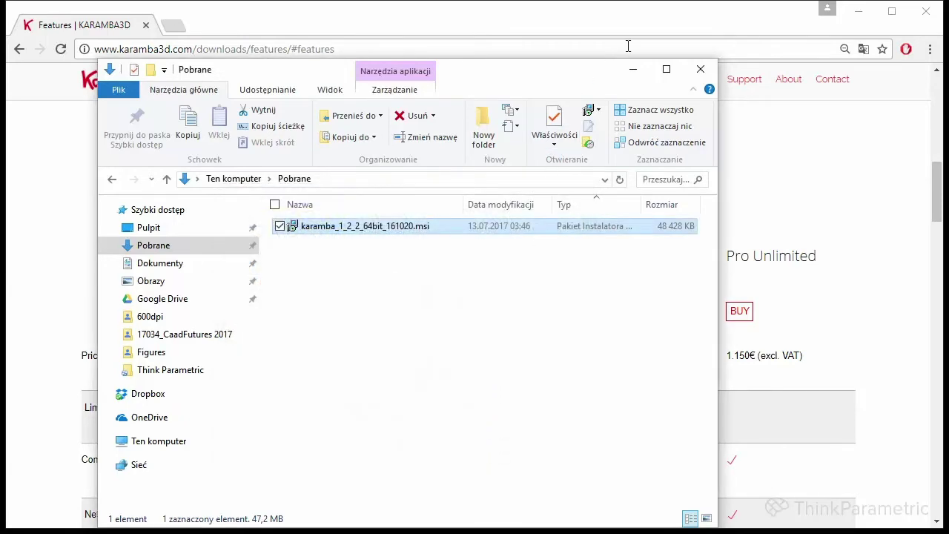
Run the Grasshopper command from Rhino's command line to open the Grasshopper editor.
click(631, 70)
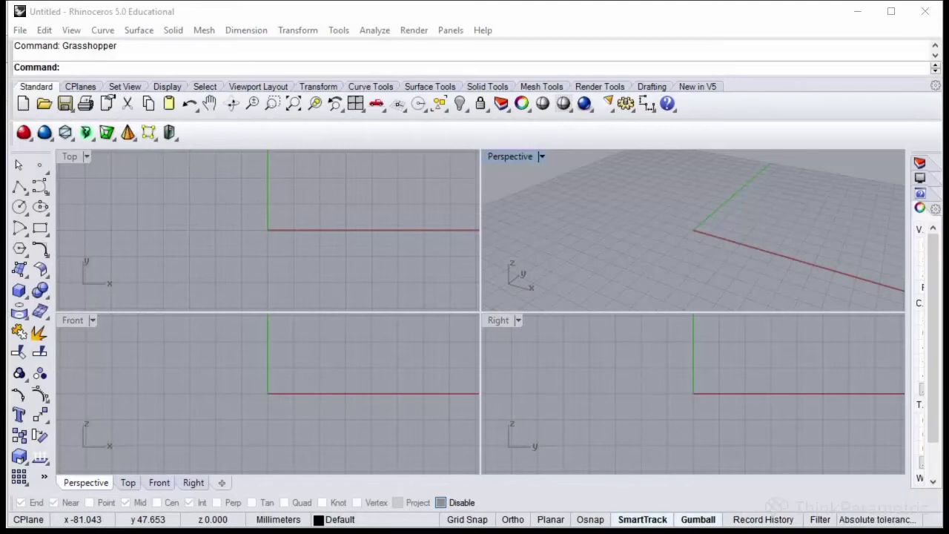
click(102, 72)
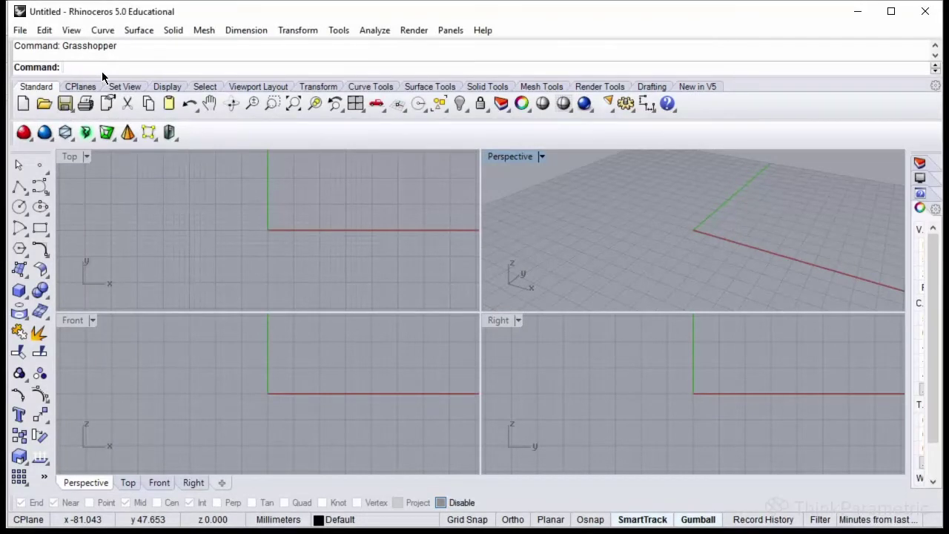
text(Grasshopper)
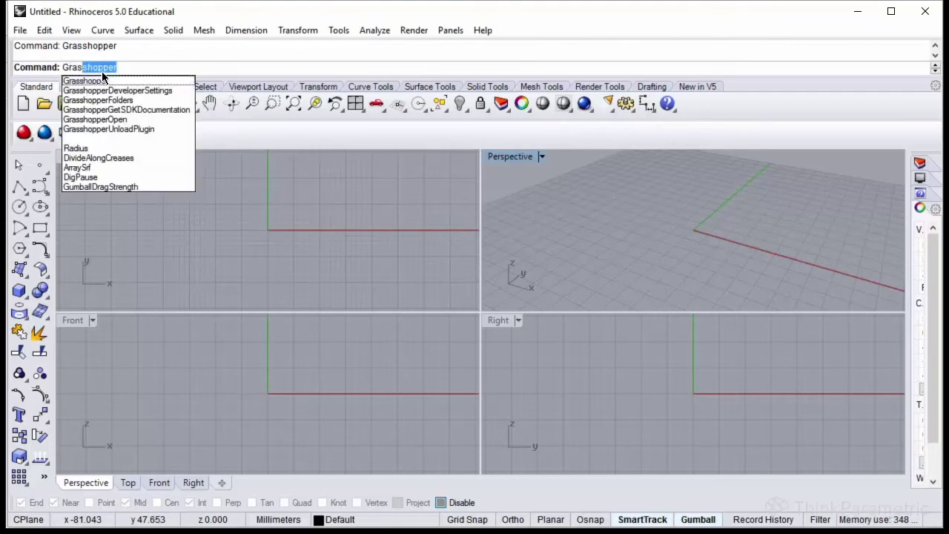
key(Return)
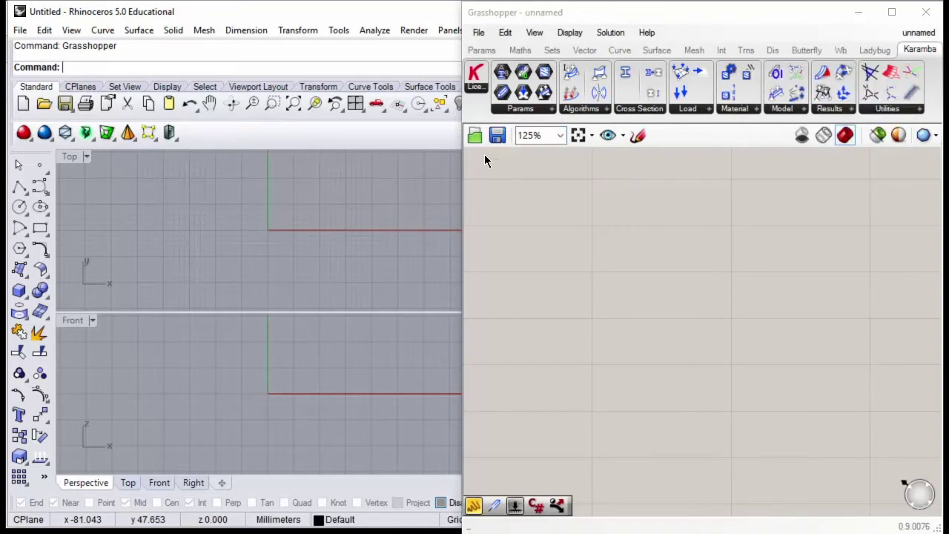
Place the Karamba License component and a Panel on the canvas.
drag(476, 99, 510, 185)
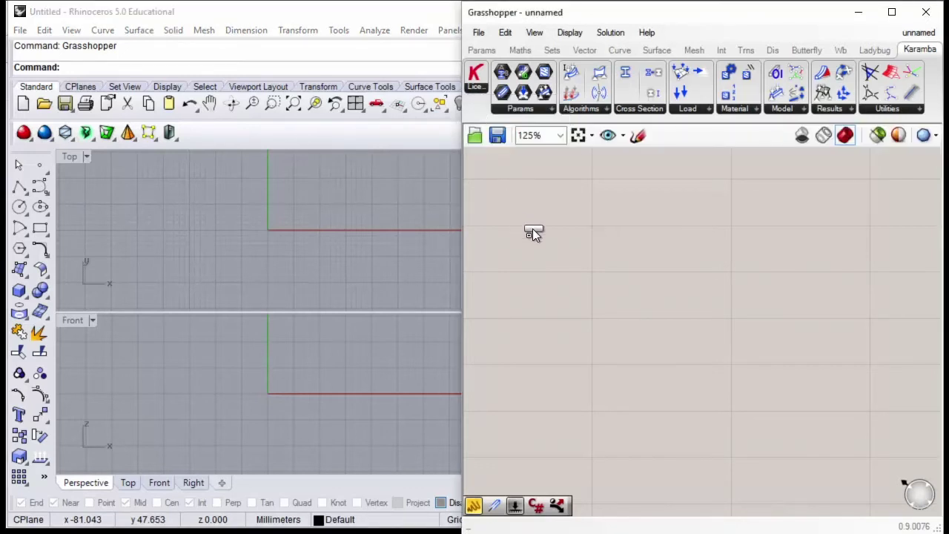
drag(533, 234, 533, 233)
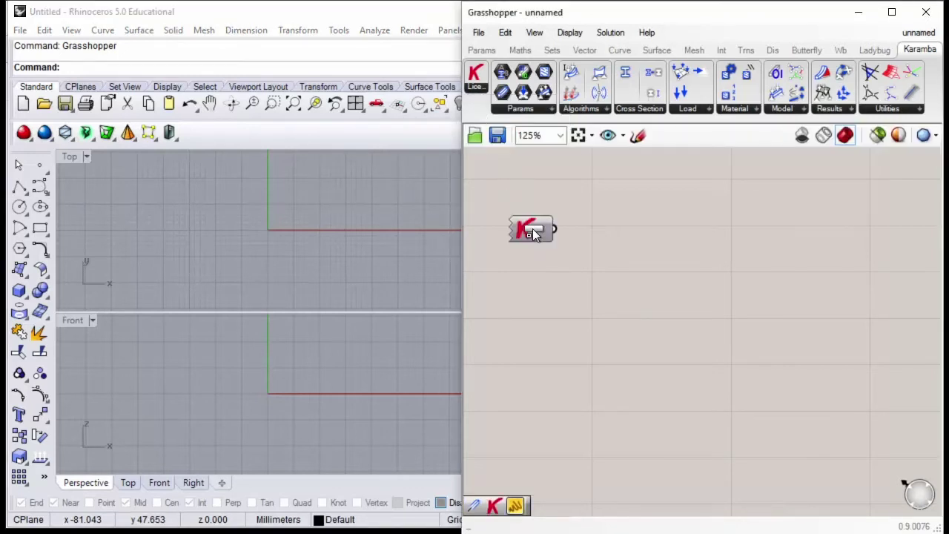
double_click(621, 250)
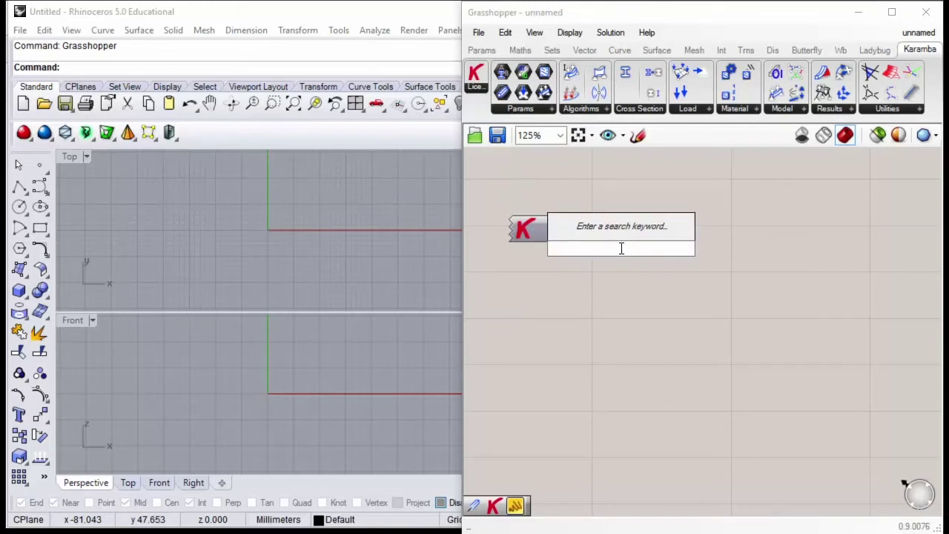
text(panel)
key(Return)
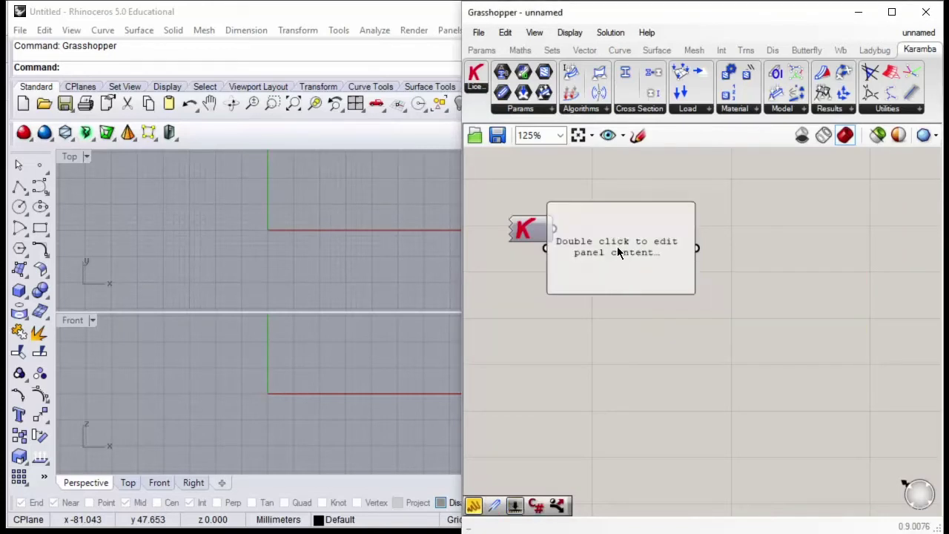
Wire the License output into the Panel and line the two components up.
drag(618, 250, 666, 228)
drag(590, 228, 592, 228)
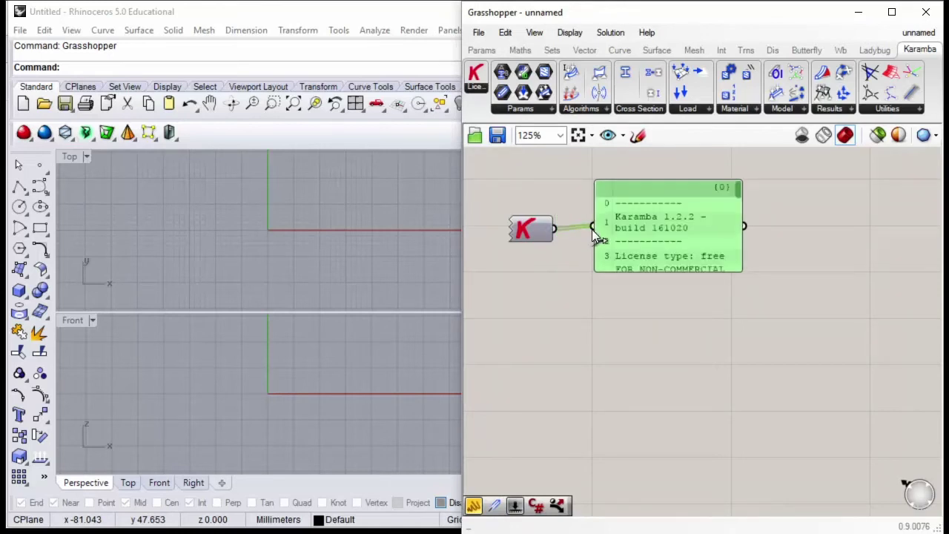
mouse_move(697, 264)
mouse_down()
mouse_move(738, 264)
mouse_move(901, 457)
mouse_move(846, 517)
mouse_up()
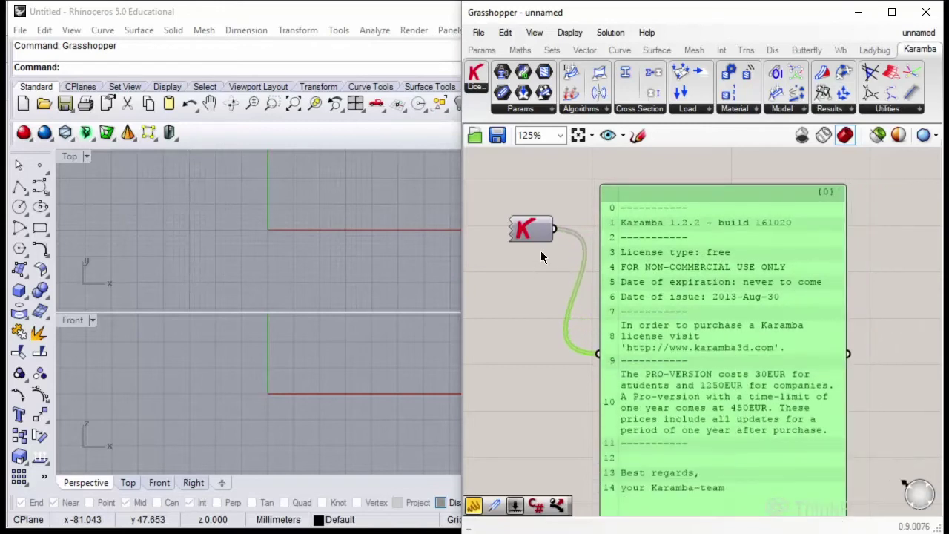
drag(540, 239, 538, 364)
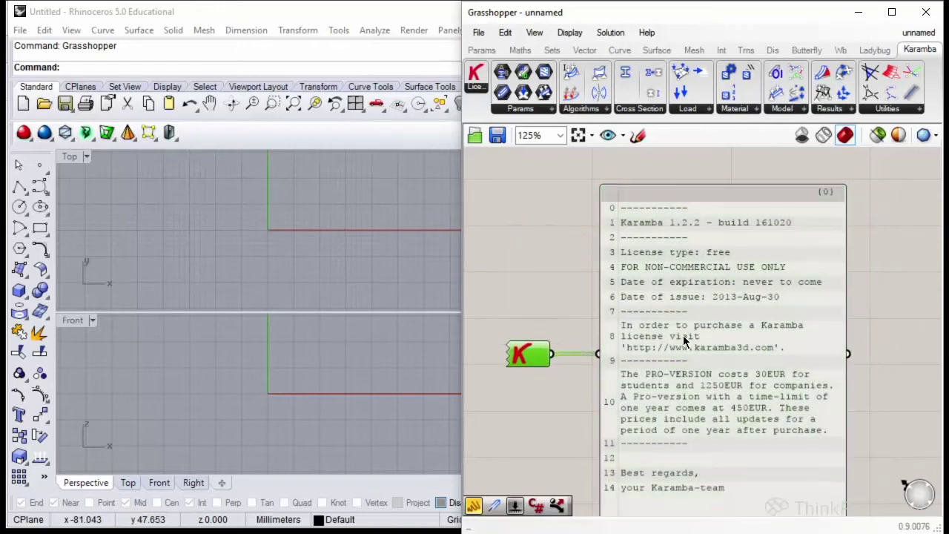
scroll(655, 234, up, 3)
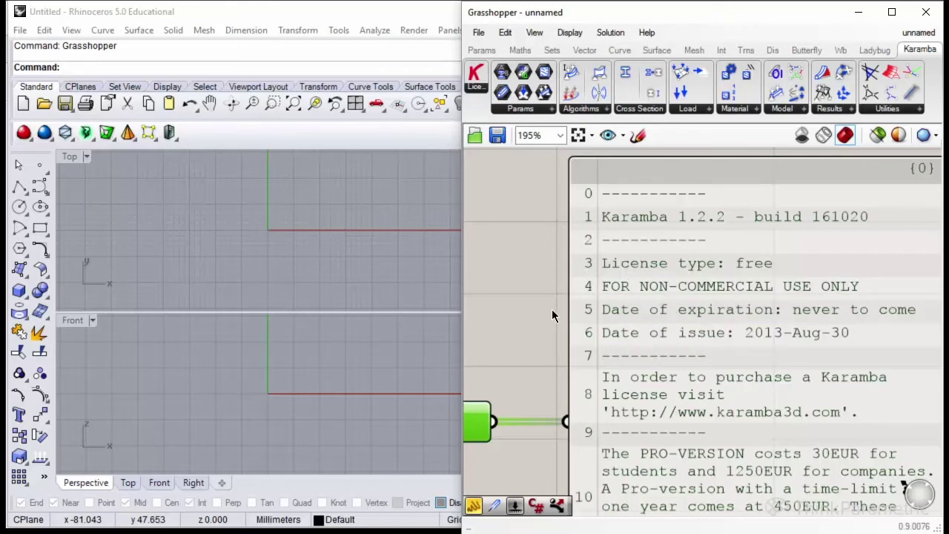
scroll(650, 295, down, 1)
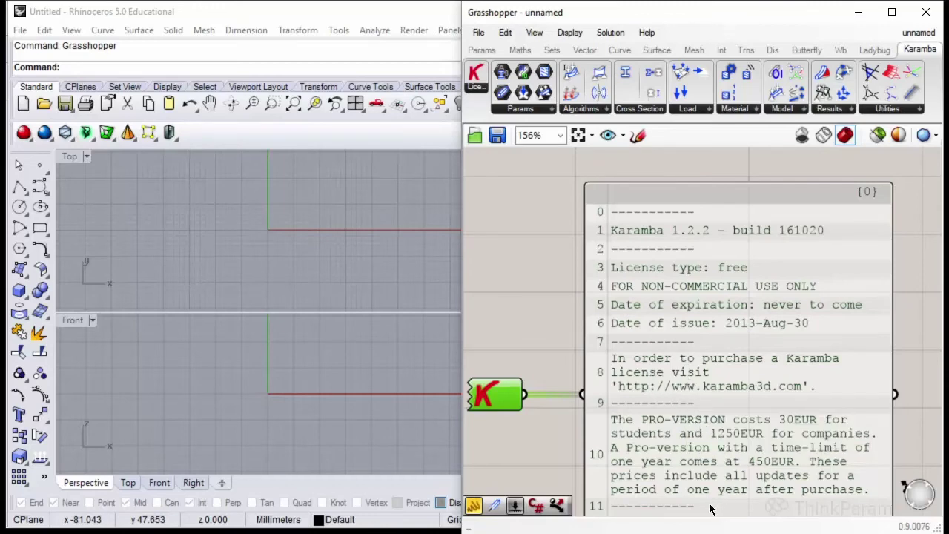
scroll(730, 239, down, 1)
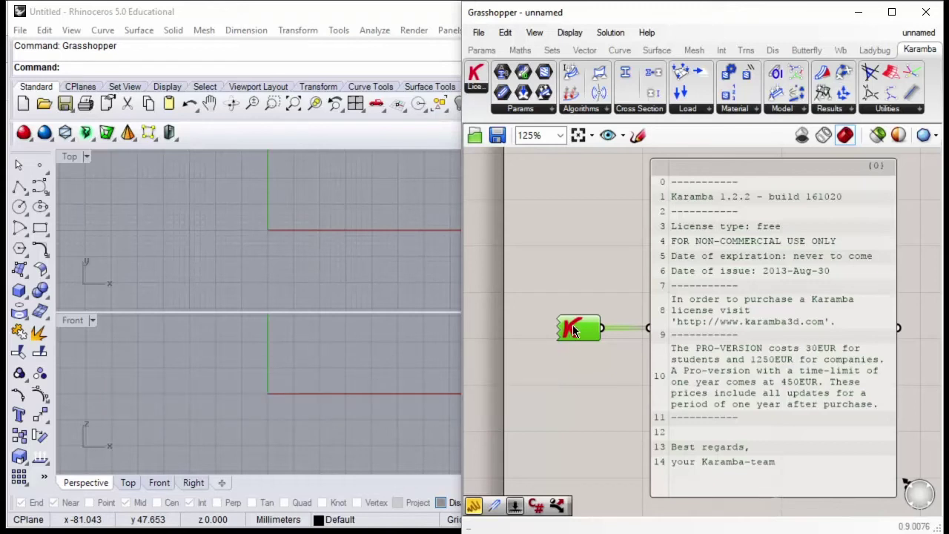
Save the License component's machine-id file over the existing .id file in Dropbox.
right_click(573, 331)
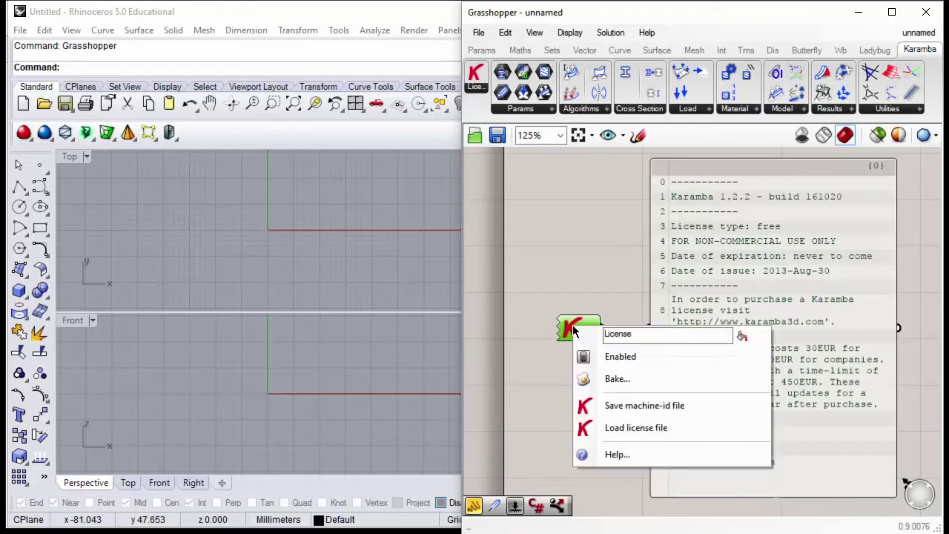
click(622, 406)
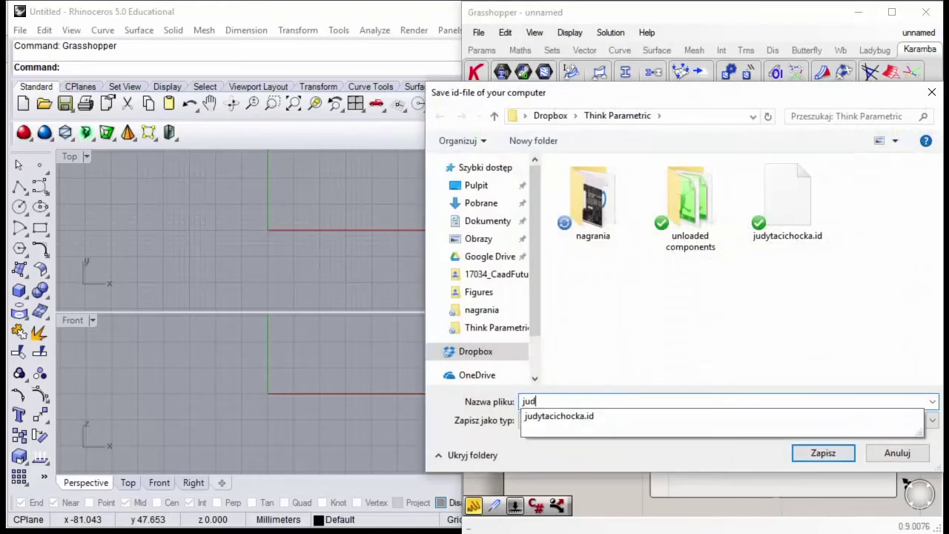
click(787, 208)
click(849, 452)
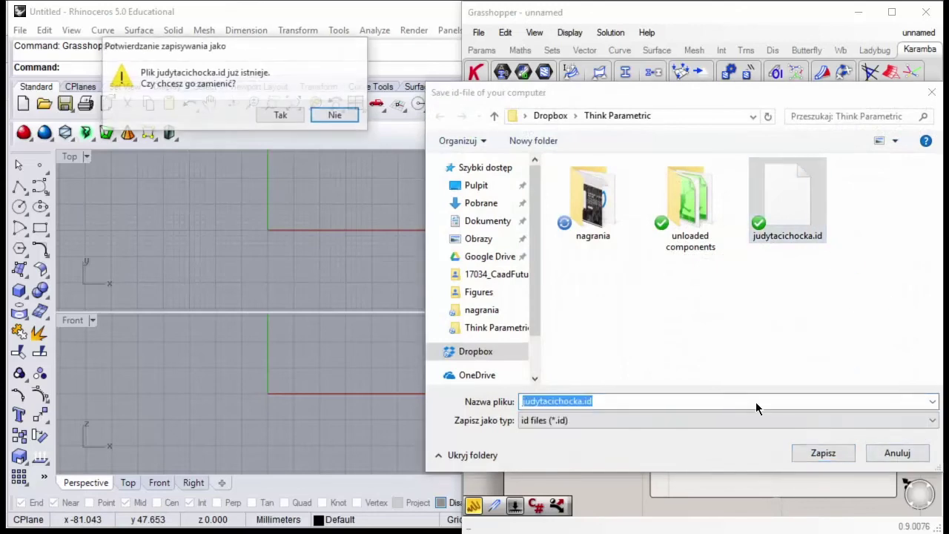
click(278, 116)
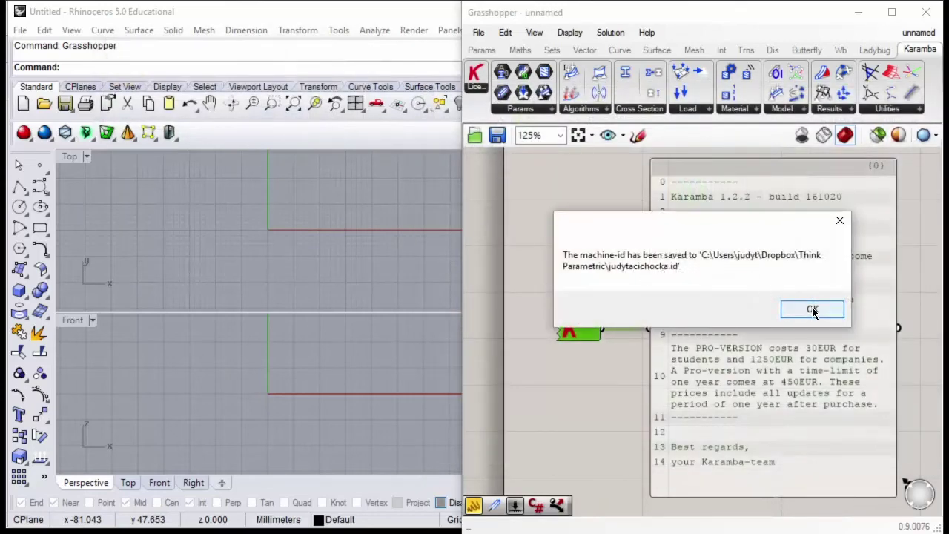
click(813, 310)
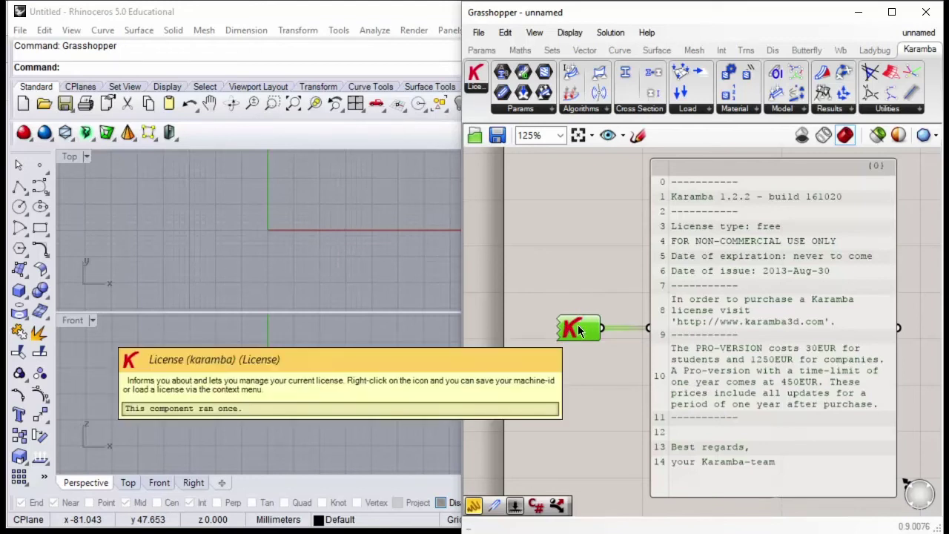
right_click(578, 328)
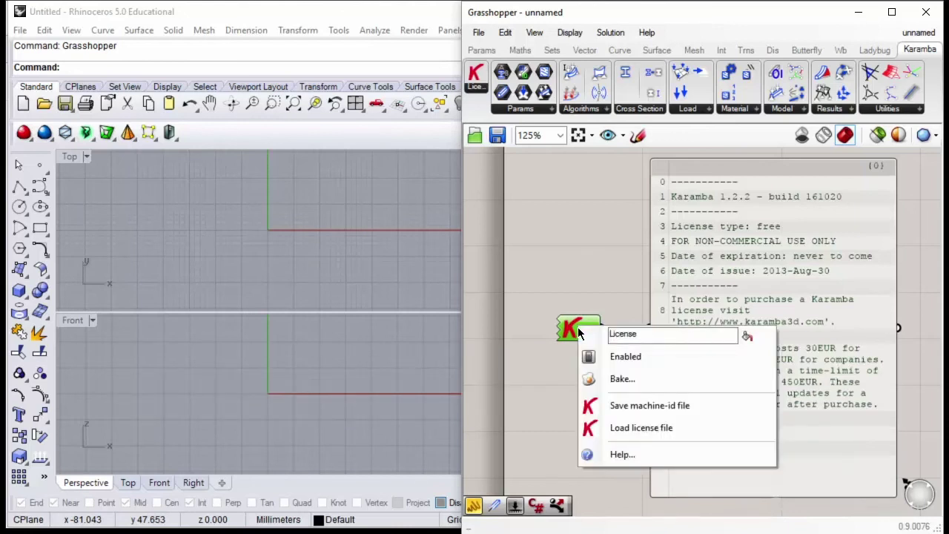
click(625, 430)
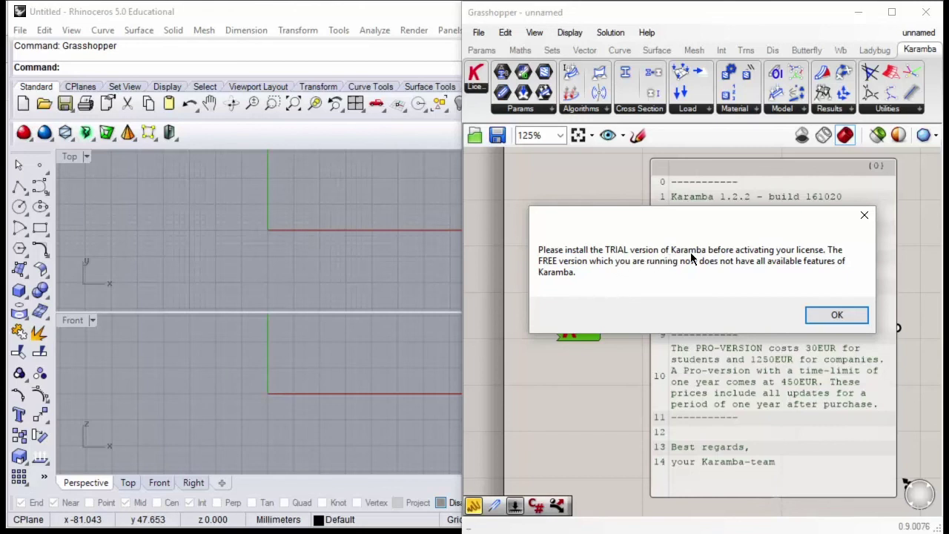
click(820, 323)
click(883, 455)
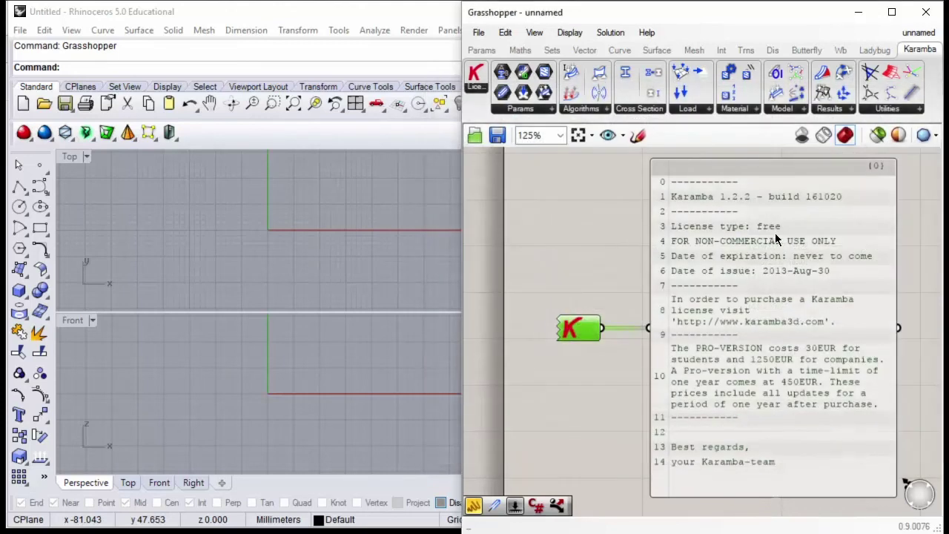